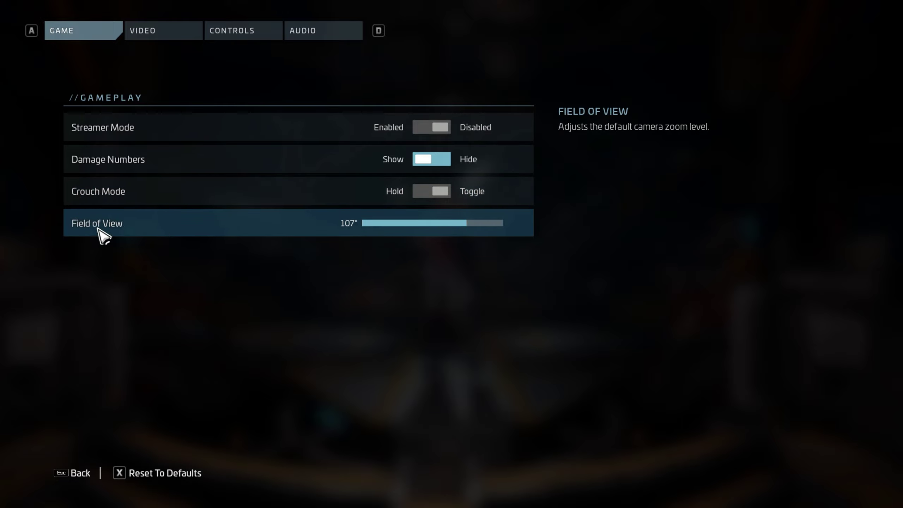
# Sweep the Field of View slider down to 70° and back up to 100°, then go to Video.
pyautogui.click(461, 226)
pyautogui.moveTo(461, 228); pyautogui.dragTo(440, 230)
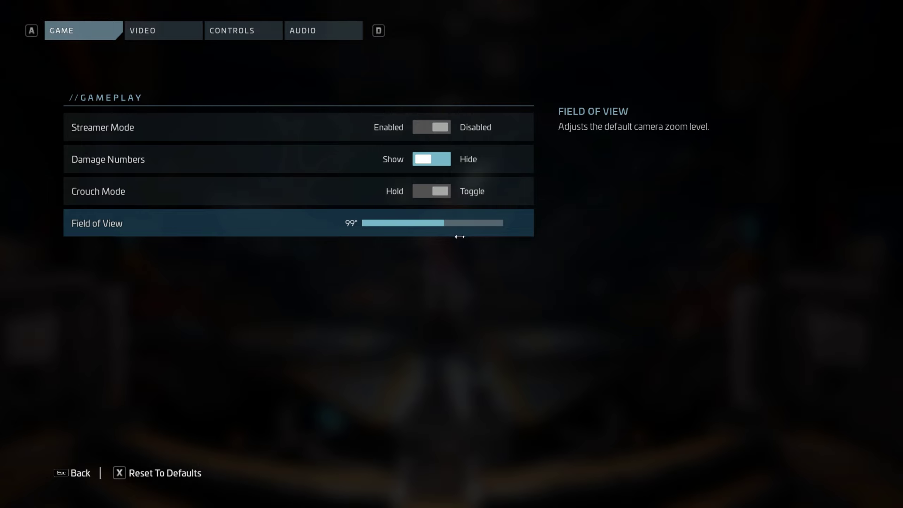
pyautogui.moveTo(465, 238); pyautogui.dragTo(553, 250)
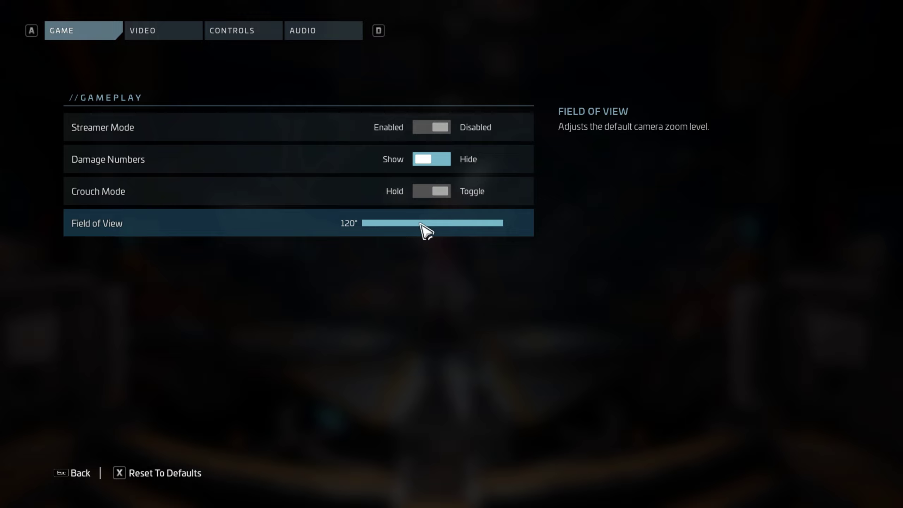
pyautogui.moveTo(420, 224); pyautogui.dragTo(122, 232)
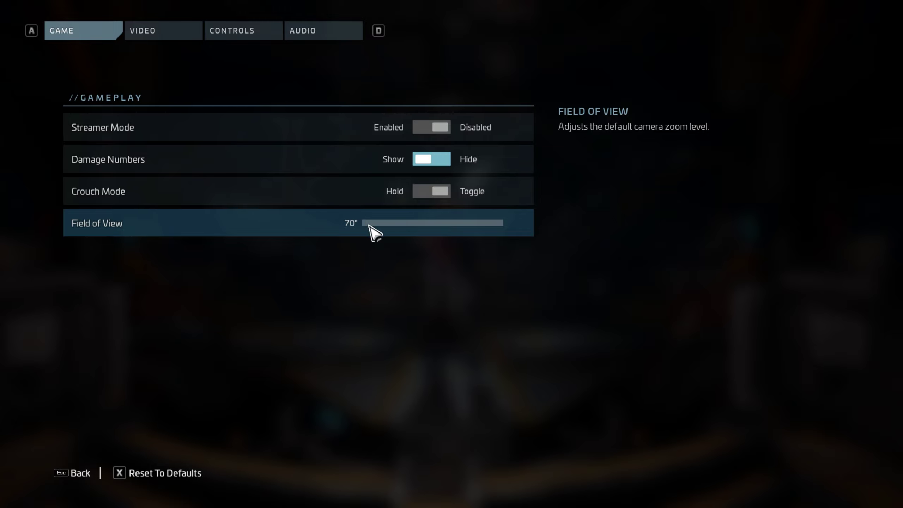
pyautogui.moveTo(372, 224); pyautogui.dragTo(199, 220)
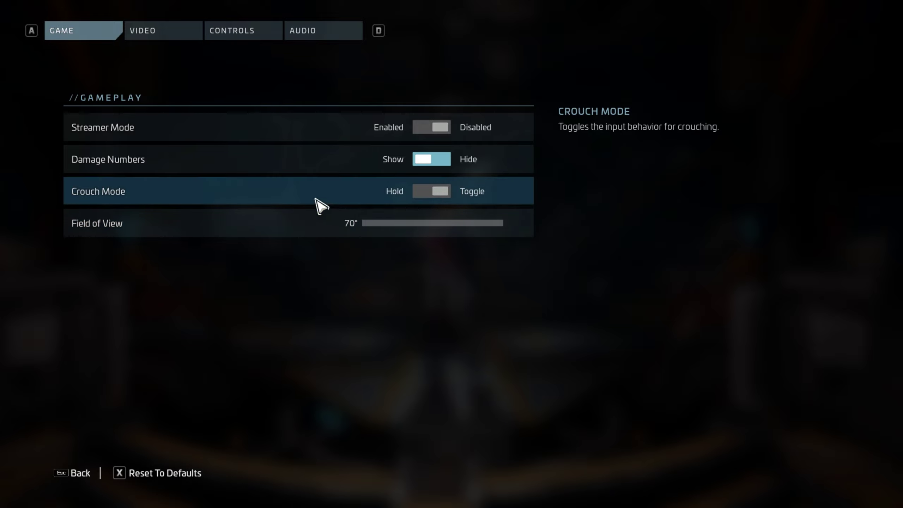
pyautogui.moveTo(381, 230); pyautogui.dragTo(443, 228)
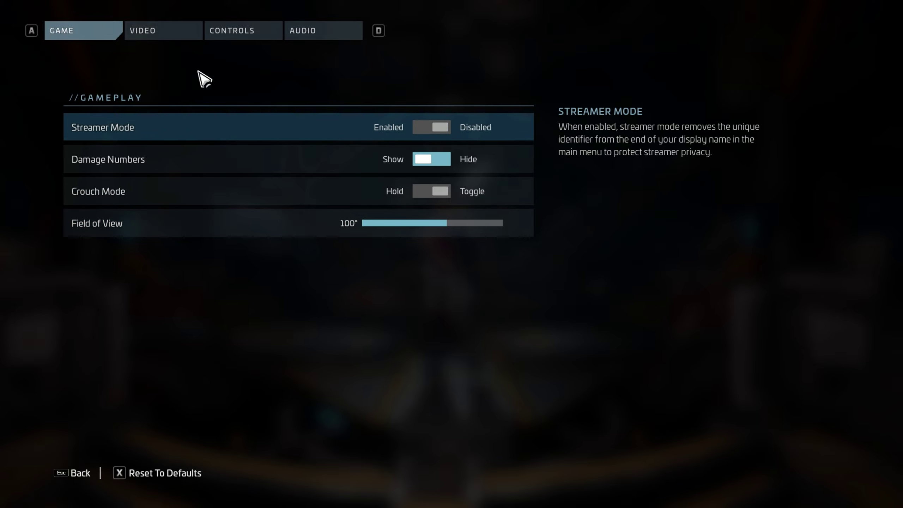
pyautogui.click(149, 43)
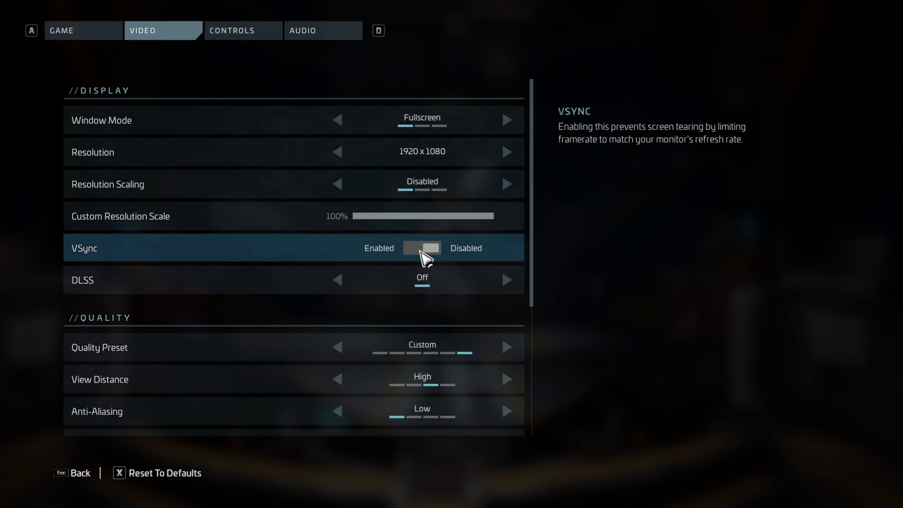
pyautogui.scroll(-1, 333, 259)
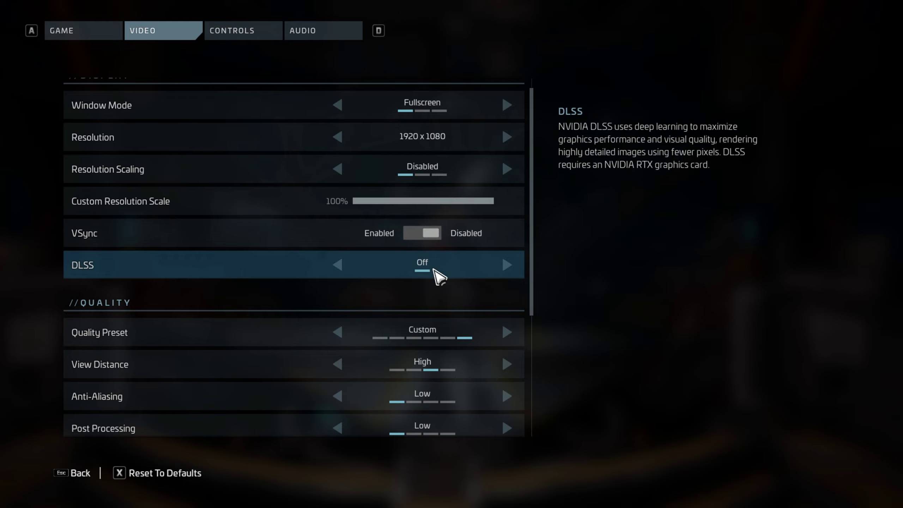
# Try View Distance at Ultra, then return it to High.
pyautogui.scroll(-1, 320, 273)
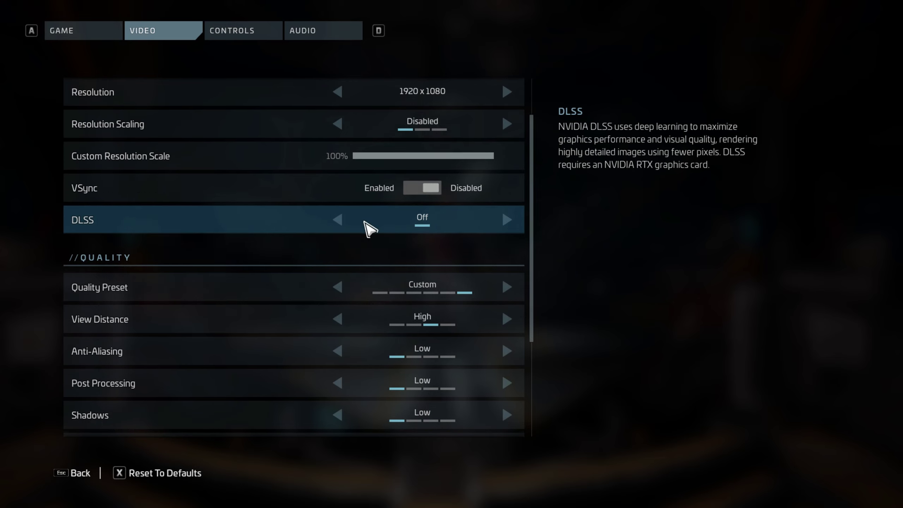
pyautogui.scroll(-1, 379, 228)
pyautogui.scroll(-1, 292, 236)
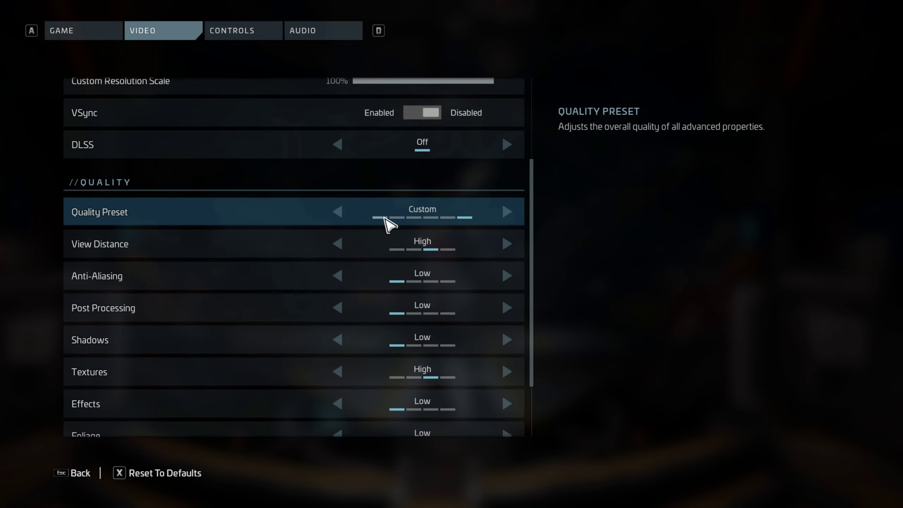
pyautogui.scroll(-1, 292, 208)
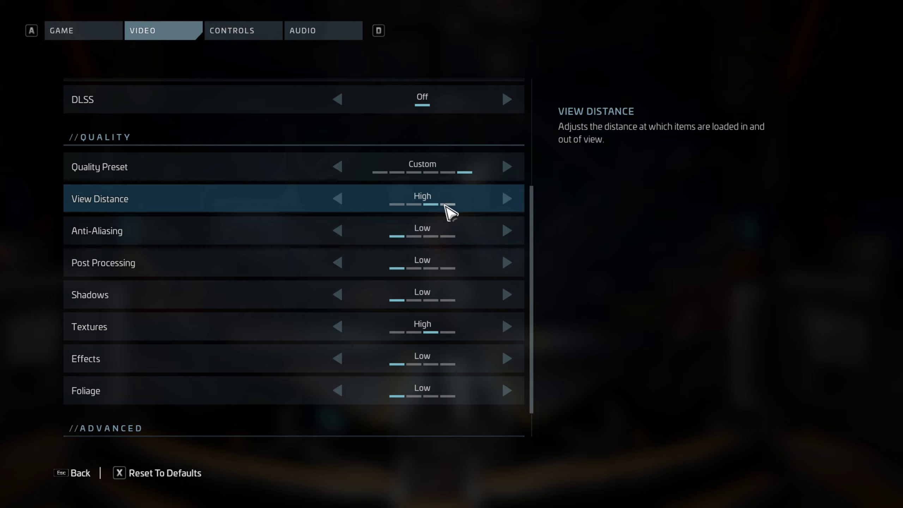
pyautogui.click(444, 205)
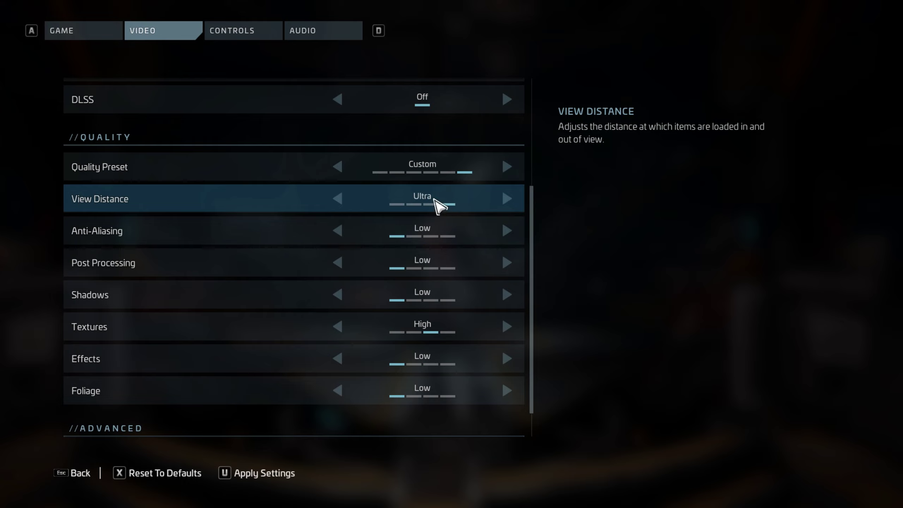
pyautogui.click(436, 204)
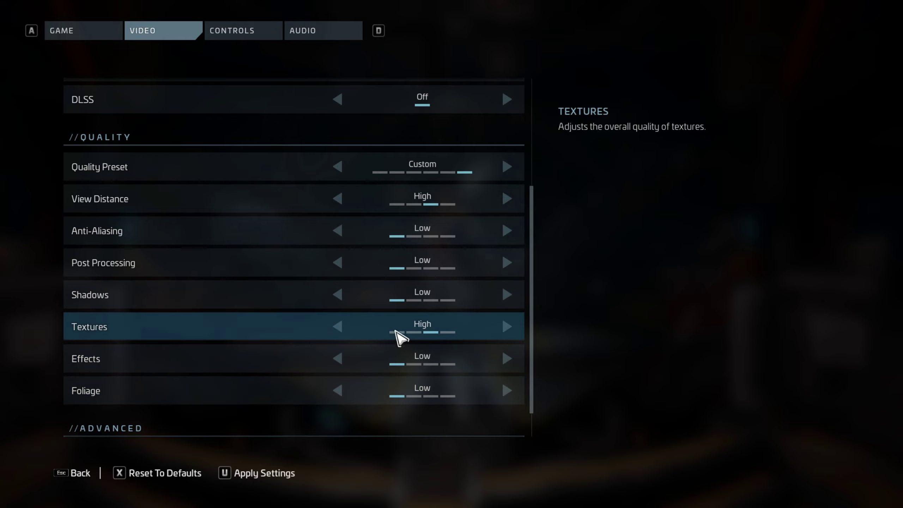
# Put Foliage back to Low and apply the video settings.
pyautogui.press('u')
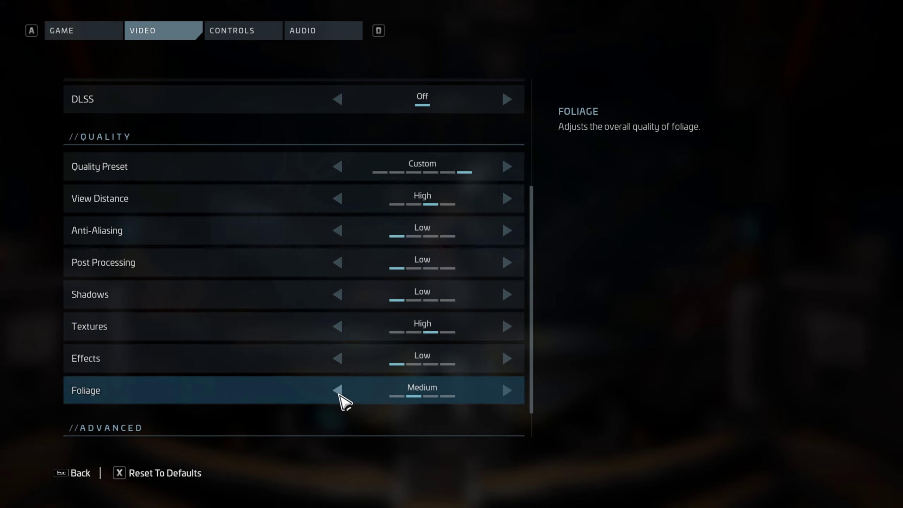
pyautogui.click(338, 391)
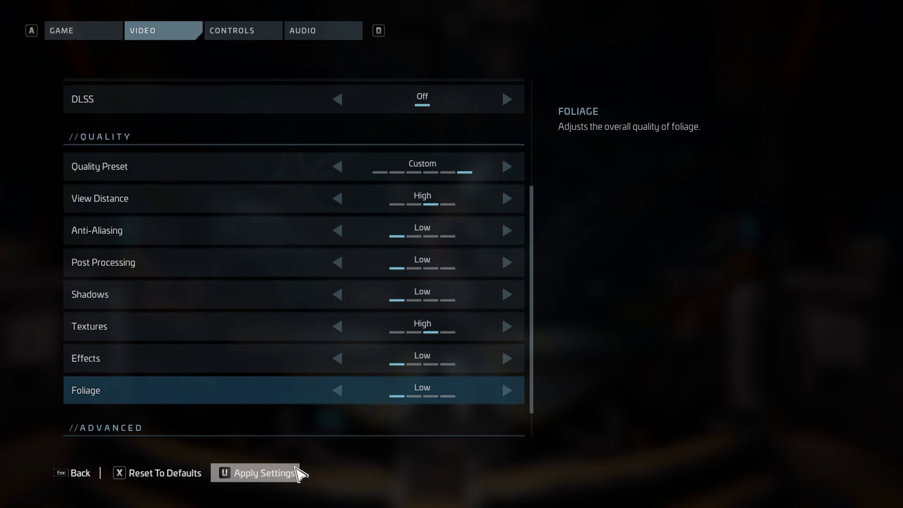
pyautogui.click(288, 468)
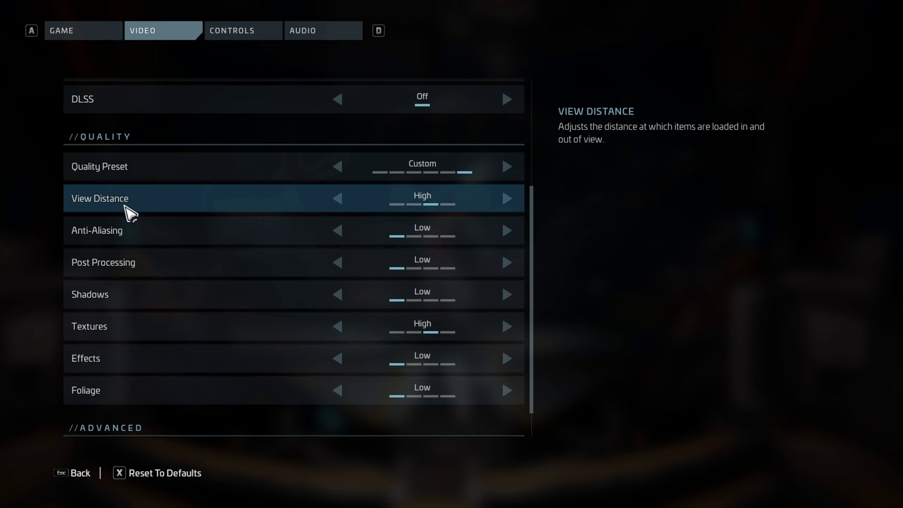
pyautogui.scroll(-1, 158, 212)
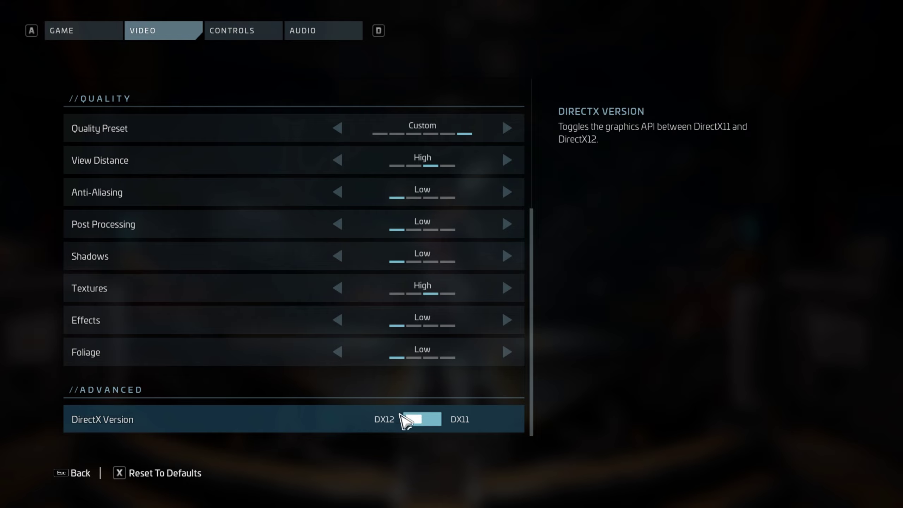
pyautogui.scroll(5, 436, 420)
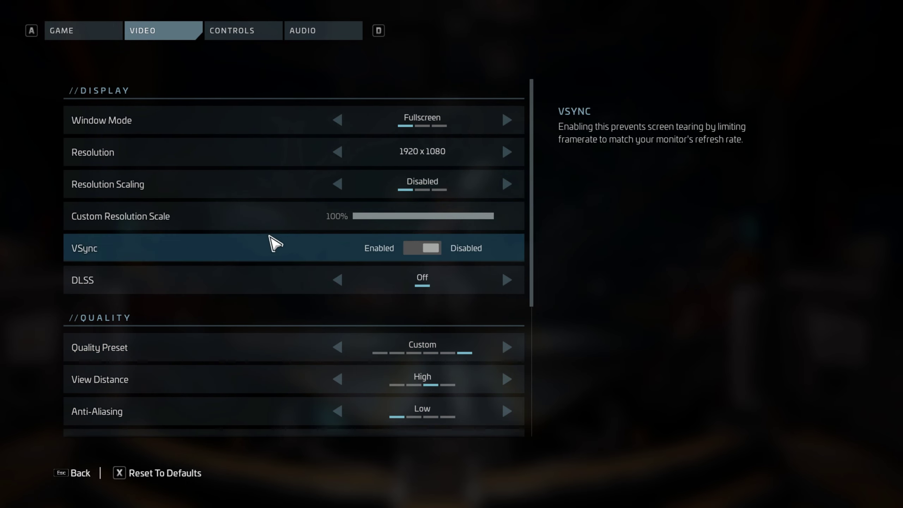
# Quit Scavengers to the desktop and confirm the exit.
pyautogui.press('Escape')
pyautogui.press('Escape')
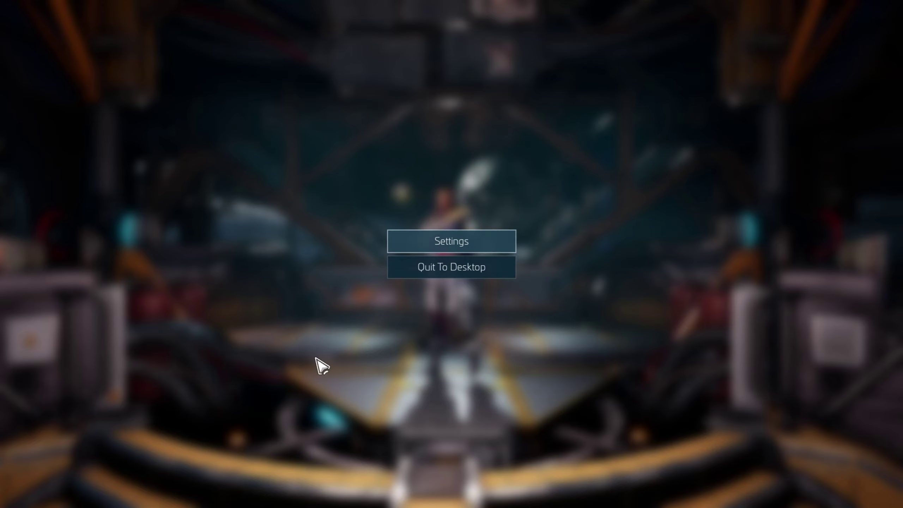
pyautogui.click(453, 272)
pyautogui.click(424, 309)
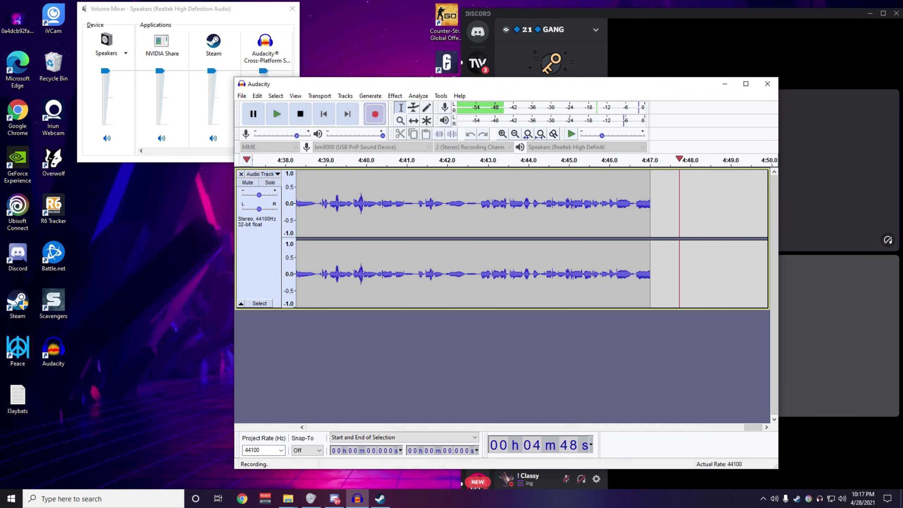
# Show the bare desktop and launch NVIDIA Control Panel from its context menu.
pyautogui.press('super+d')
pyautogui.rightClick(302, 154)
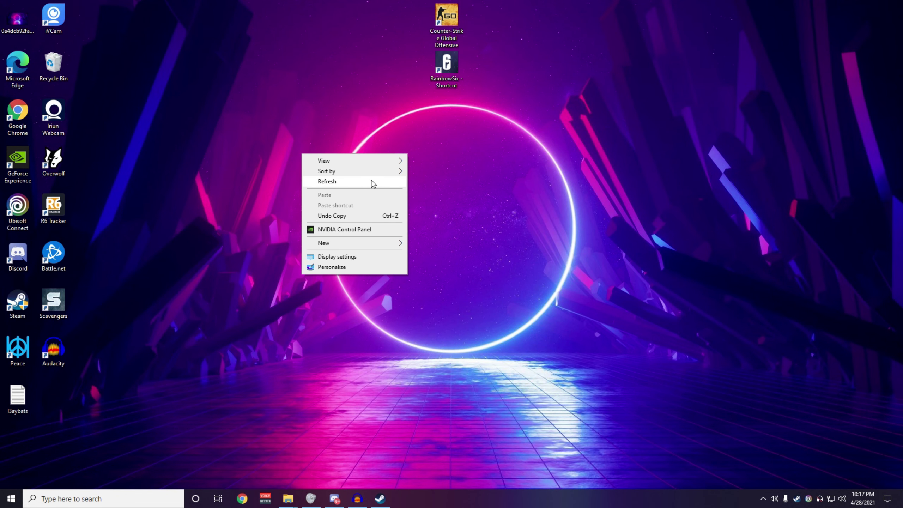
pyautogui.rightClick(491, 221)
pyautogui.rightClick(332, 176)
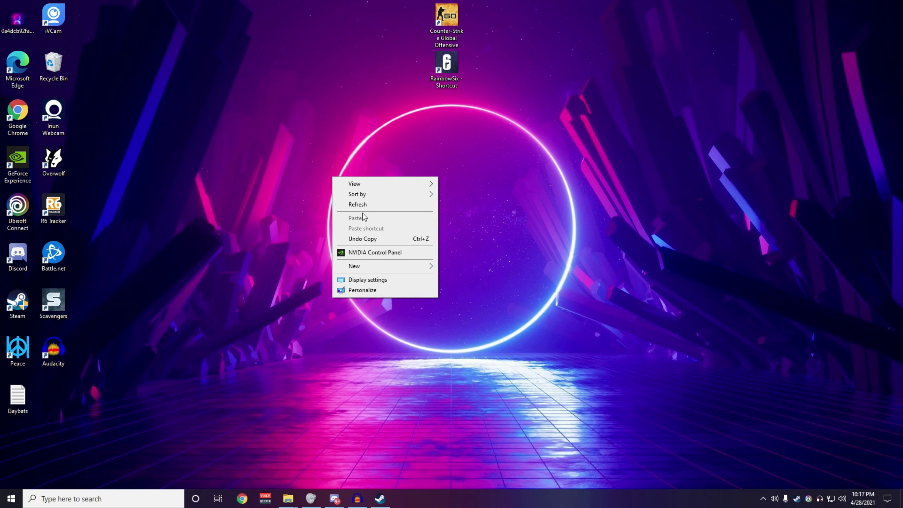
pyautogui.click(369, 252)
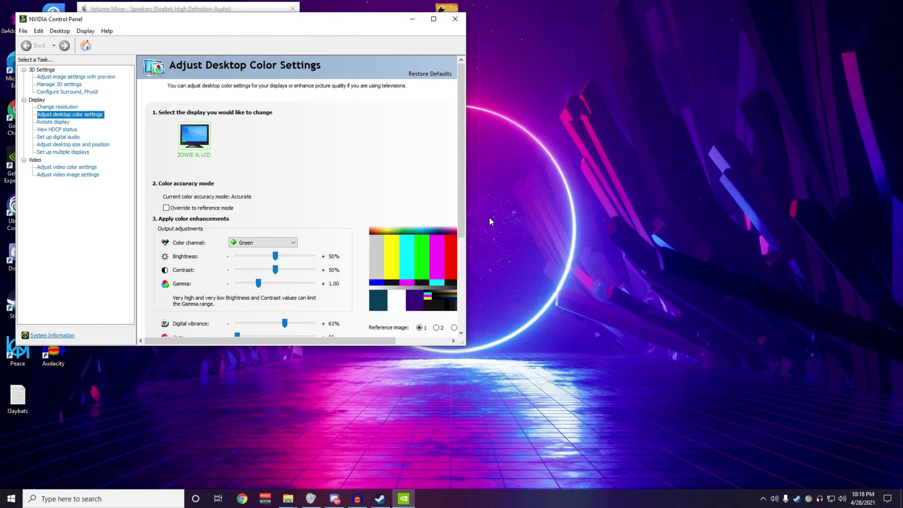
# Centre the NVIDIA Control Panel window and close the Volume Mixer.
pyautogui.rightClick(490, 218)
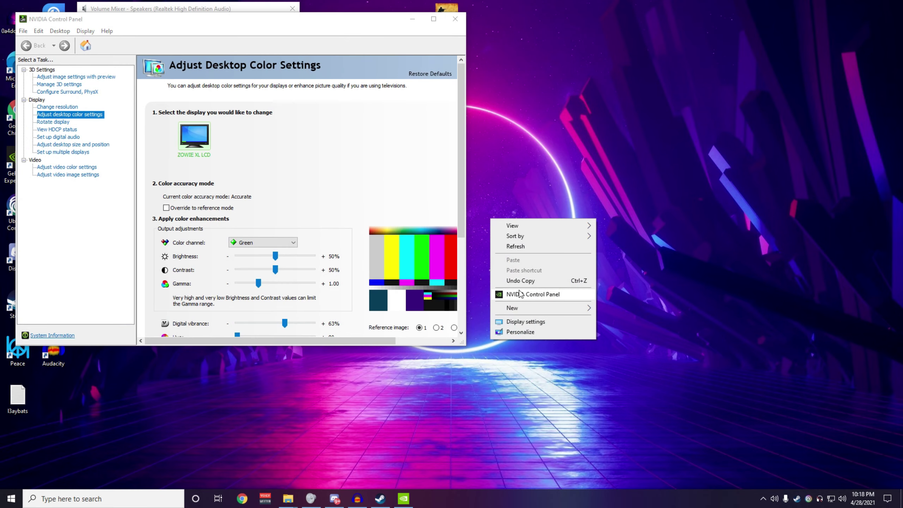
pyautogui.click(297, 29)
pyautogui.moveTo(297, 28); pyautogui.dragTo(456, 64)
pyautogui.moveTo(248, 15); pyautogui.dragTo(840, 345)
pyautogui.click(887, 344)
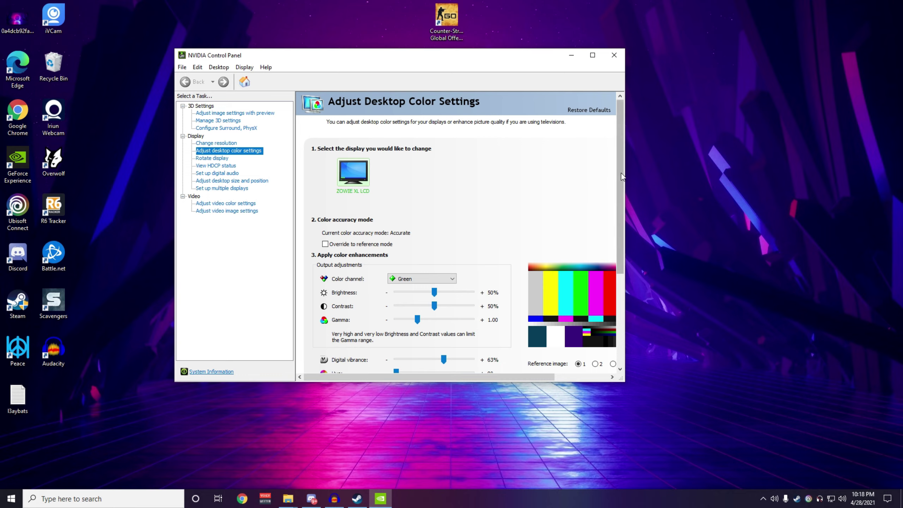
# Open Adjust Image Settings with Preview, using the advanced 3D image settings.
pyautogui.moveTo(620, 173); pyautogui.dragTo(621, 216)
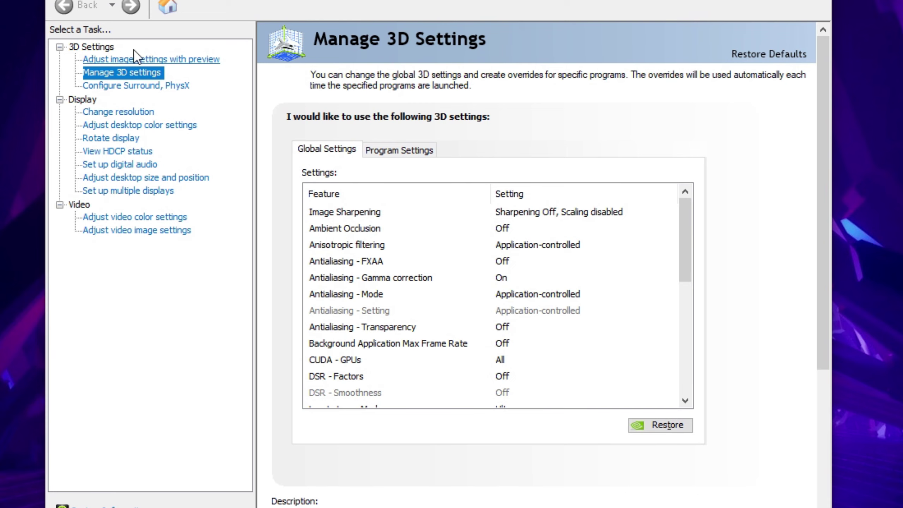
pyautogui.click(147, 59)
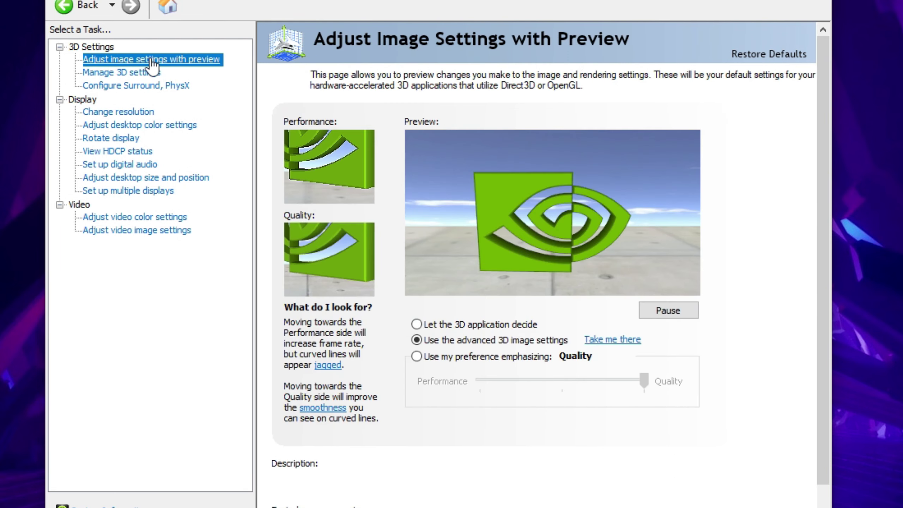
pyautogui.moveTo(446, 350)
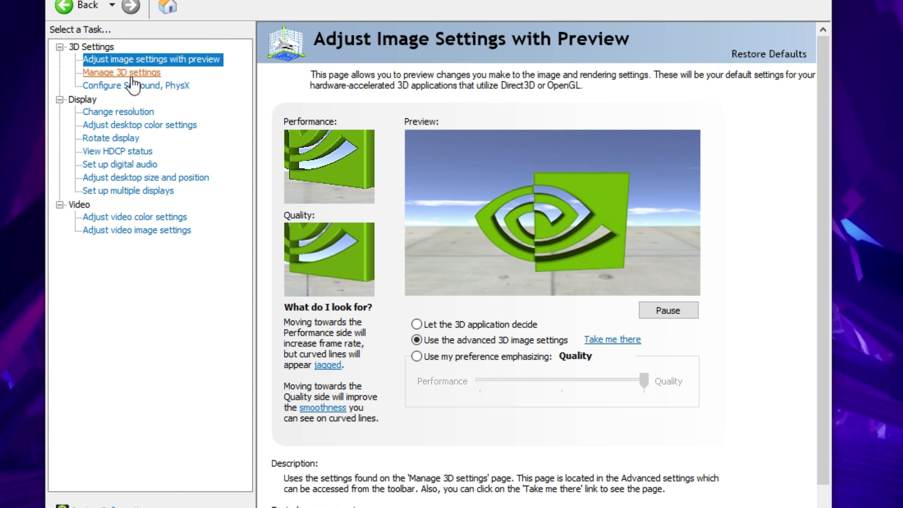
# Open Manage 3D Settings and review Anisotropic filtering, Vertical sync and Triple buffering.
pyautogui.click(123, 73)
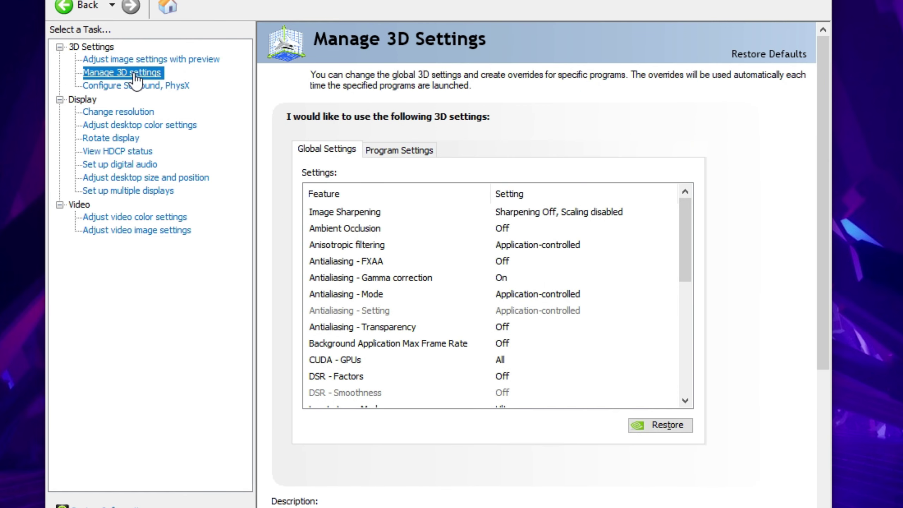
pyautogui.click(688, 244)
pyautogui.scroll(-2, 689, 246)
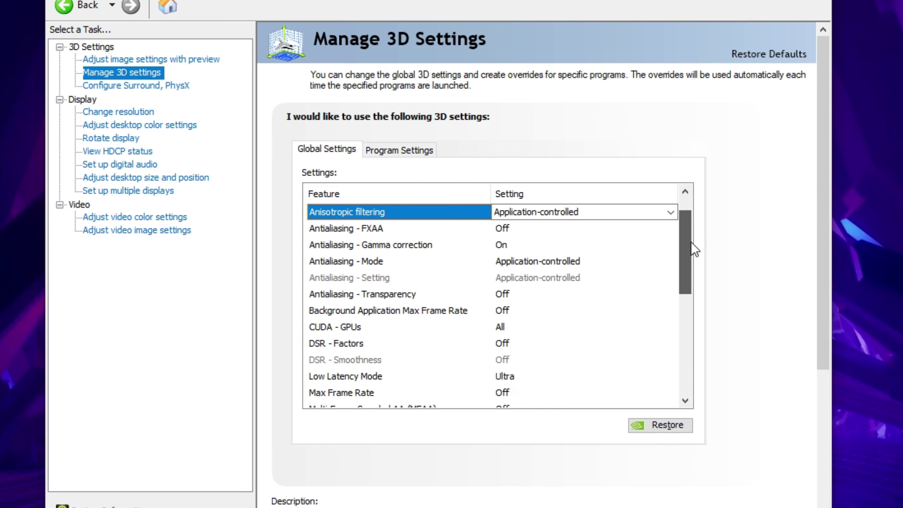
pyautogui.moveTo(691, 254); pyautogui.dragTo(683, 369)
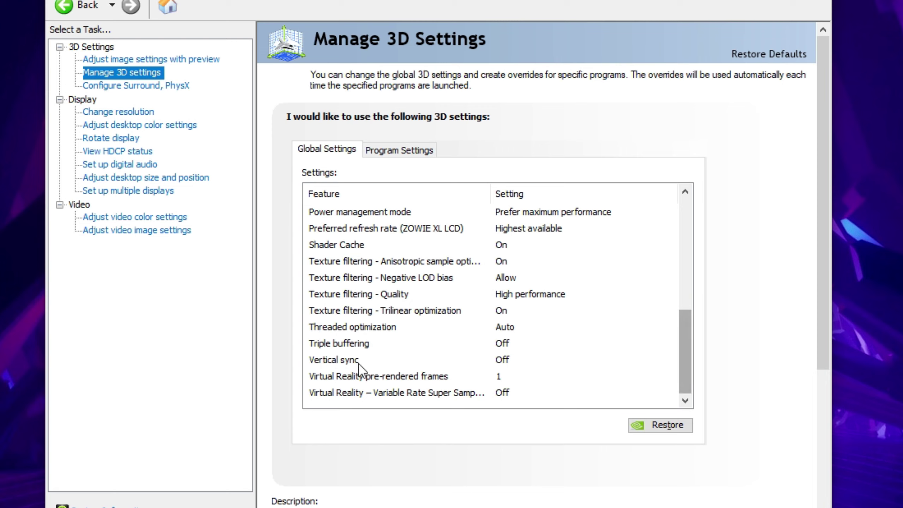
pyautogui.click(515, 363)
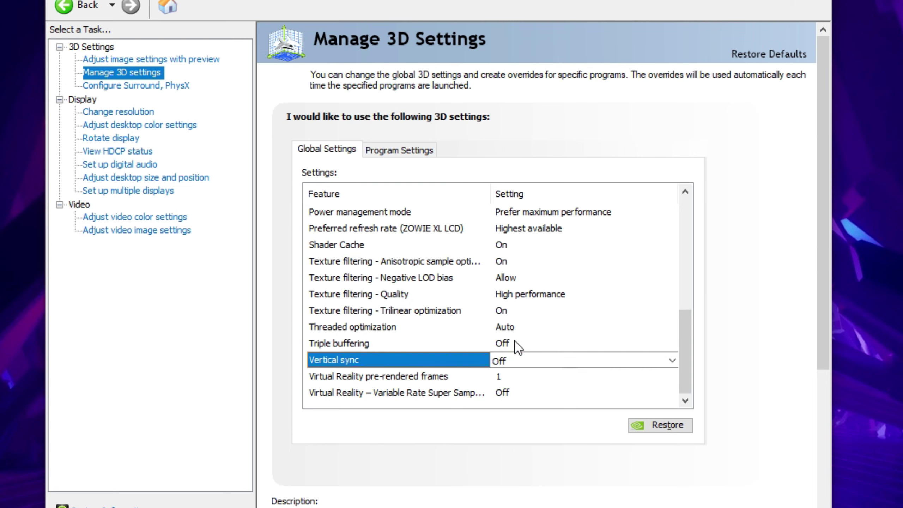
pyautogui.click(515, 344)
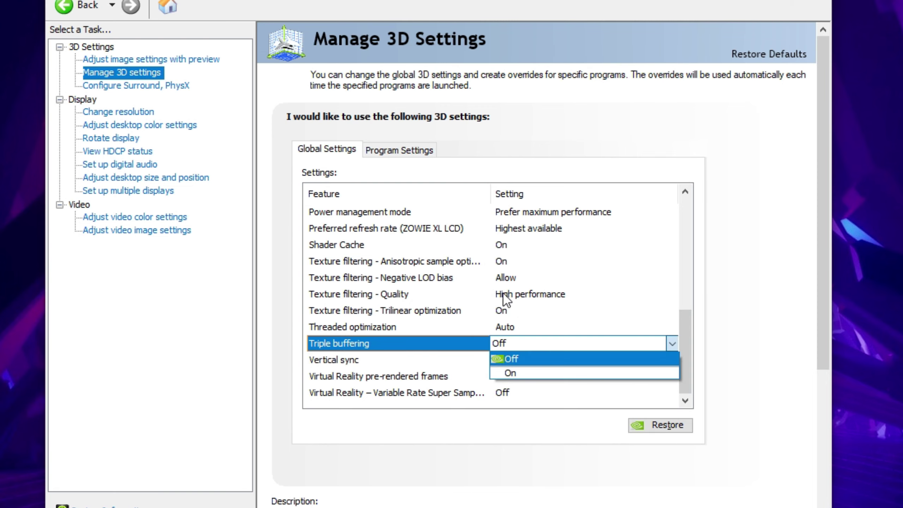
# Keep Texture filtering Quality at High performance and Shader Cache On.
pyautogui.click(534, 298)
pyautogui.click(546, 298)
pyautogui.doubleClick(549, 297)
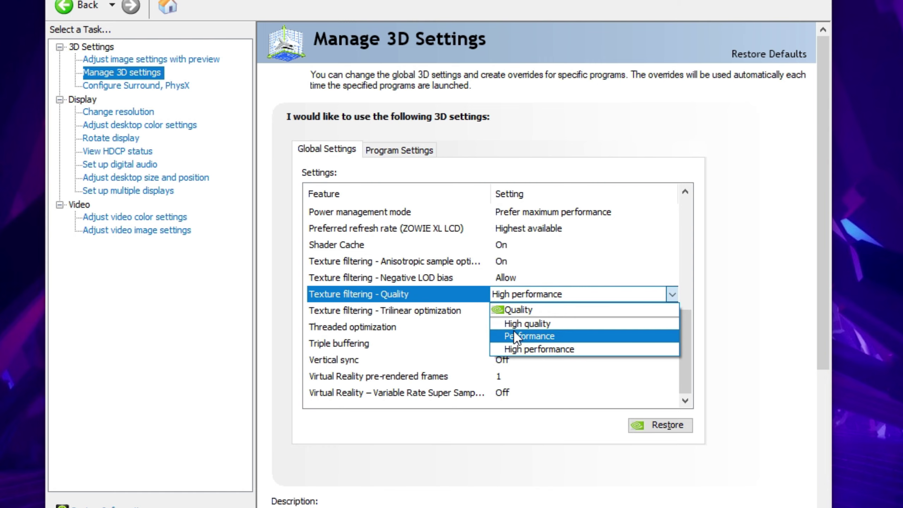
pyautogui.click(518, 296)
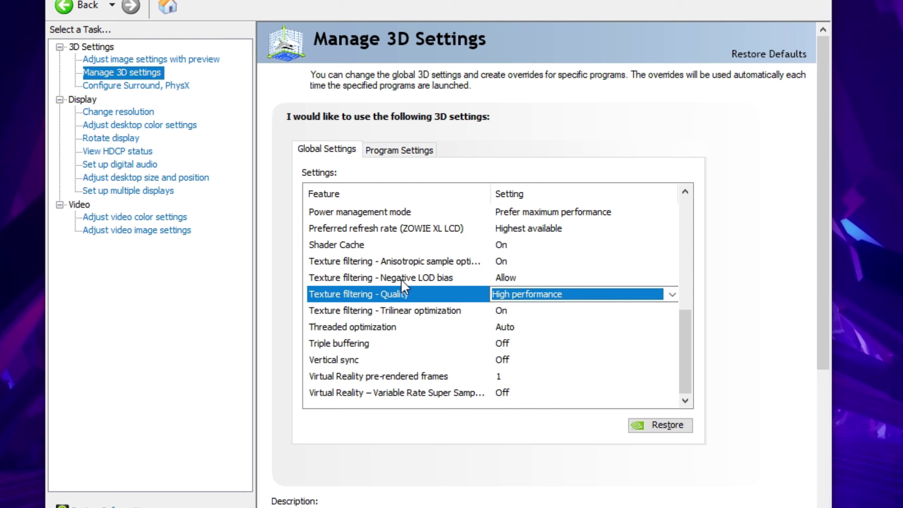
pyautogui.click(394, 245)
pyautogui.click(501, 245)
pyautogui.click(501, 246)
# Keep refresh rate at Highest available and power mode at Prefer maximum performance.
pyautogui.click(515, 232)
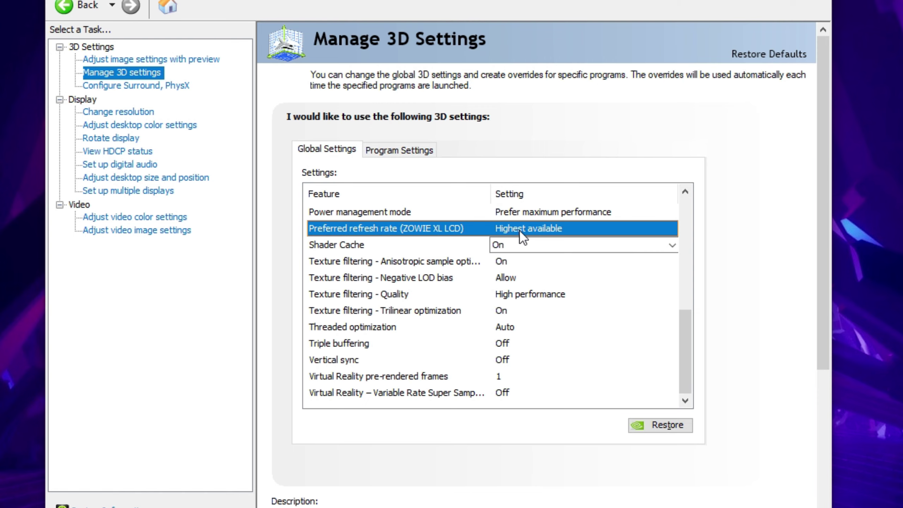
pyautogui.click(516, 230)
pyautogui.click(519, 230)
pyautogui.click(519, 230)
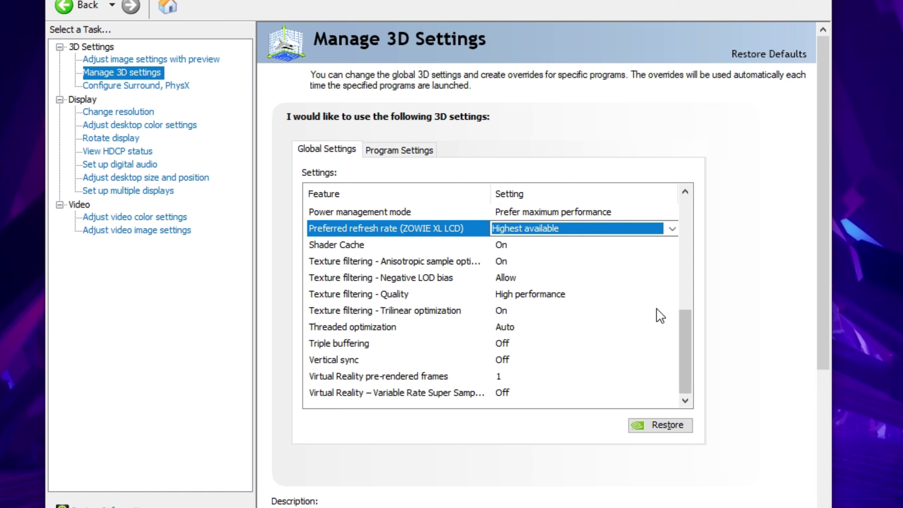
pyautogui.scroll(1, 690, 338)
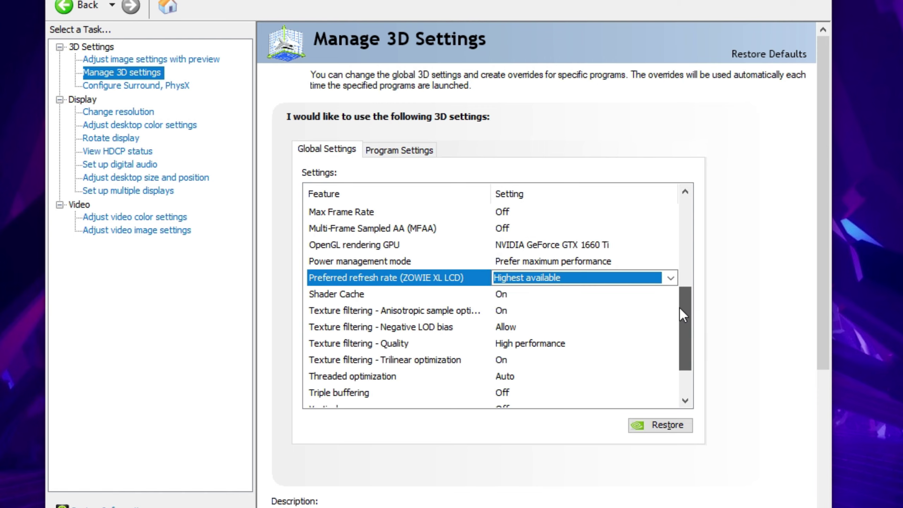
pyautogui.click(541, 258)
pyautogui.click(560, 261)
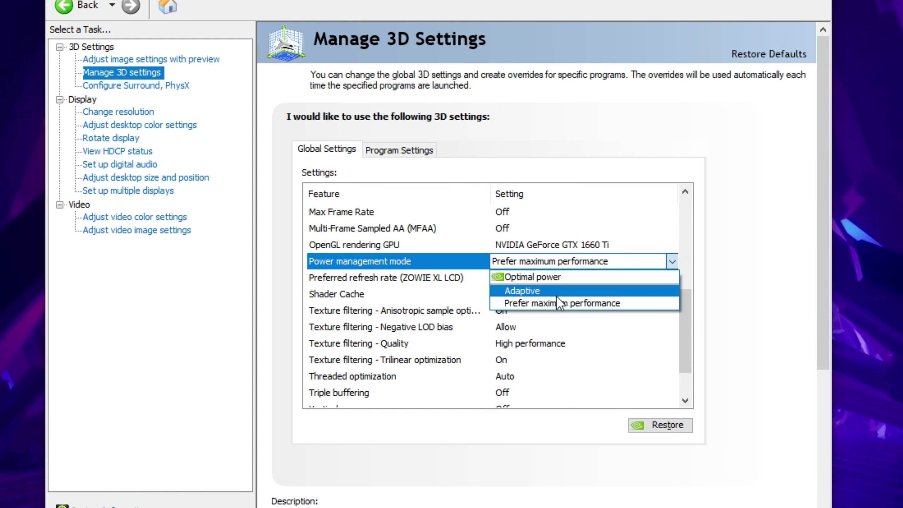
pyautogui.click(432, 261)
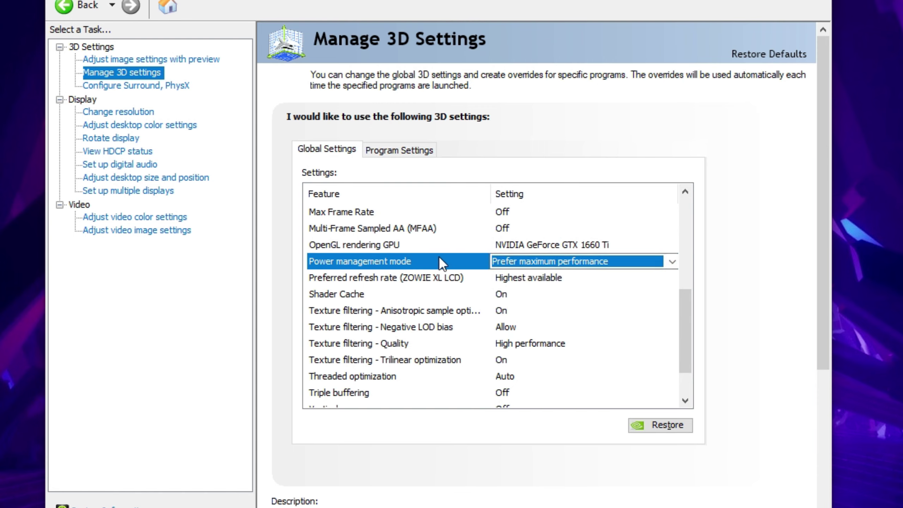
# Keep the GTX 1660 Ti as the OpenGL rendering GPU.
pyautogui.click(551, 246)
pyautogui.click(537, 244)
pyautogui.click(538, 249)
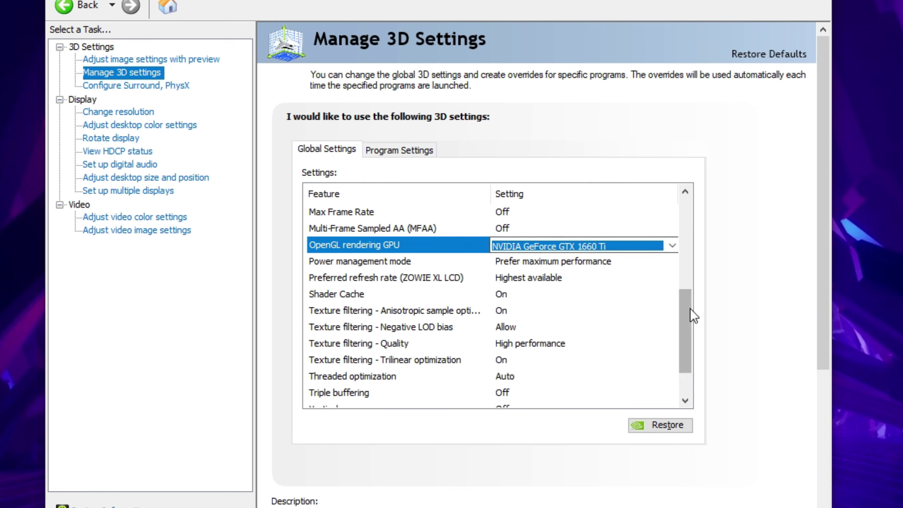
pyautogui.scroll(1, 686, 303)
pyautogui.moveTo(685, 294); pyautogui.dragTo(681, 359)
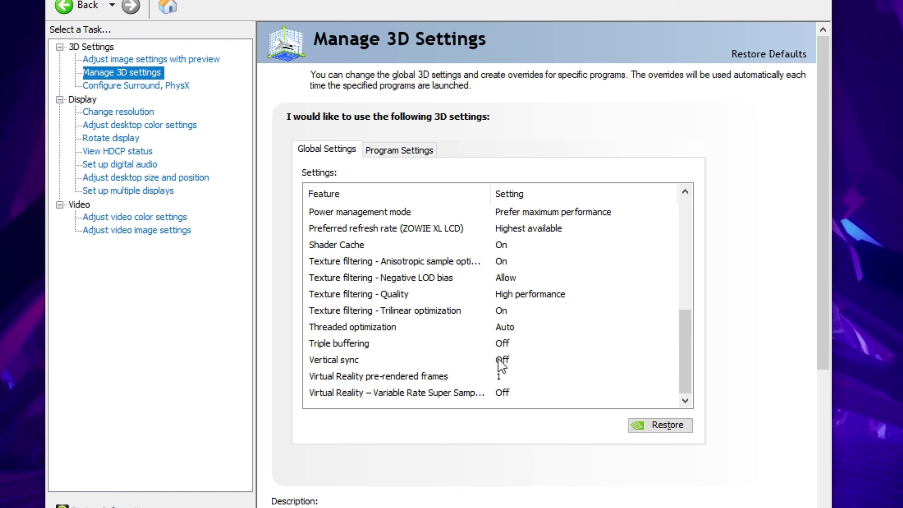
# Recheck Vertical sync Off, High performance textures, Shader Cache On and Highest available refresh rate.
pyautogui.click(499, 361)
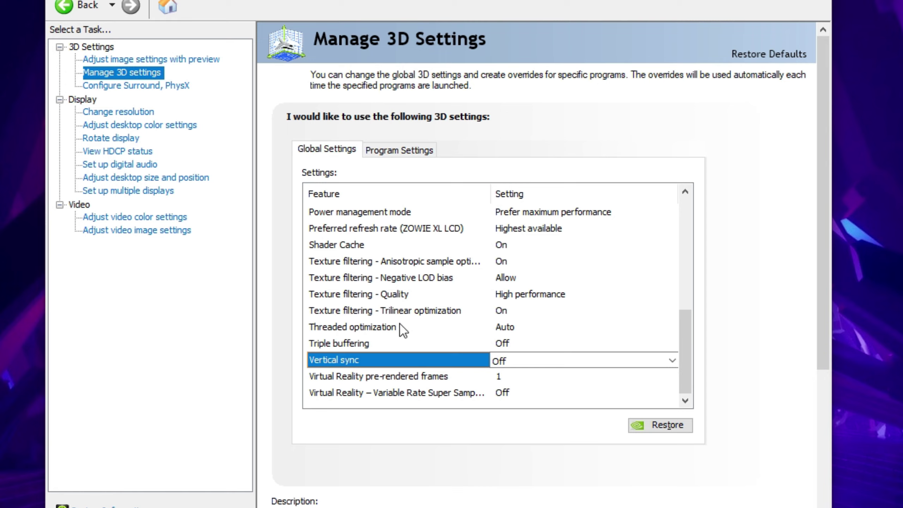
pyautogui.click(472, 295)
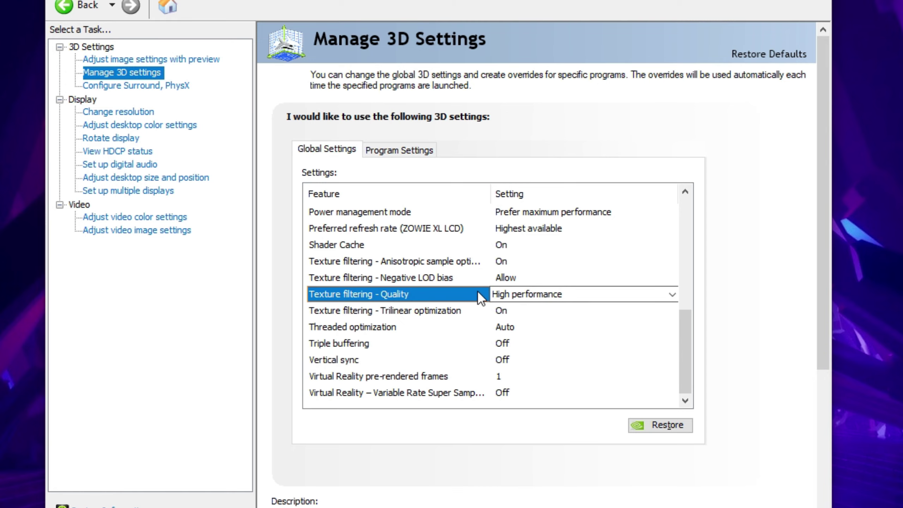
pyautogui.click(412, 245)
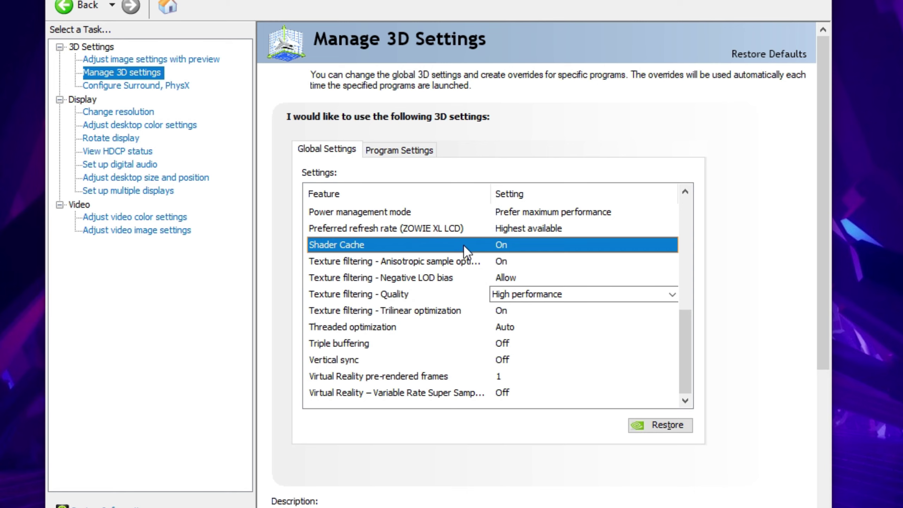
pyautogui.click(414, 231)
pyautogui.scroll(2, 456, 256)
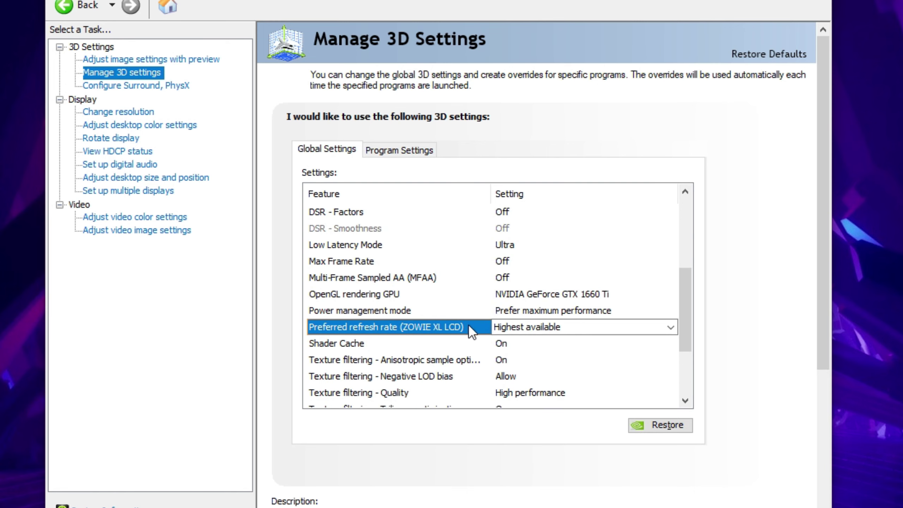
pyautogui.click(542, 325)
pyautogui.click(542, 325)
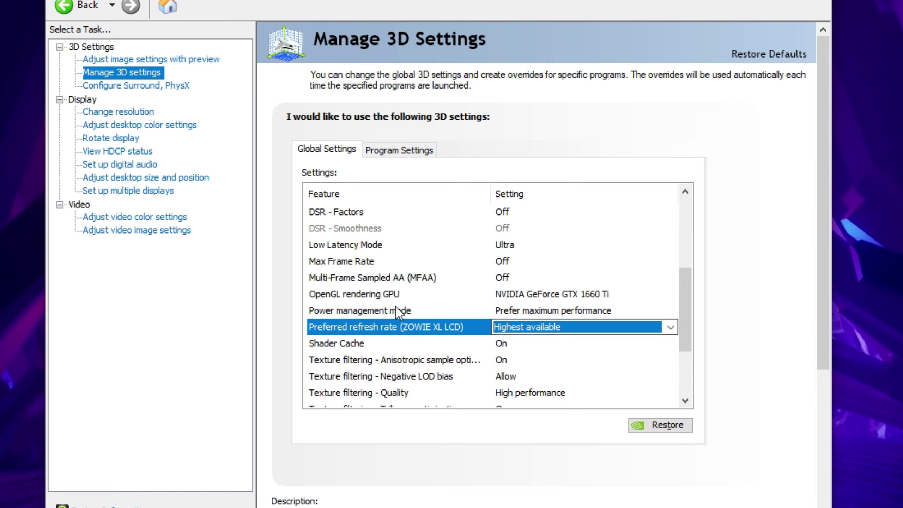
# Recheck Prefer maximum performance power mode and GTX 1660 Ti for OpenGL rendering.
pyautogui.click(421, 312)
pyautogui.click(532, 313)
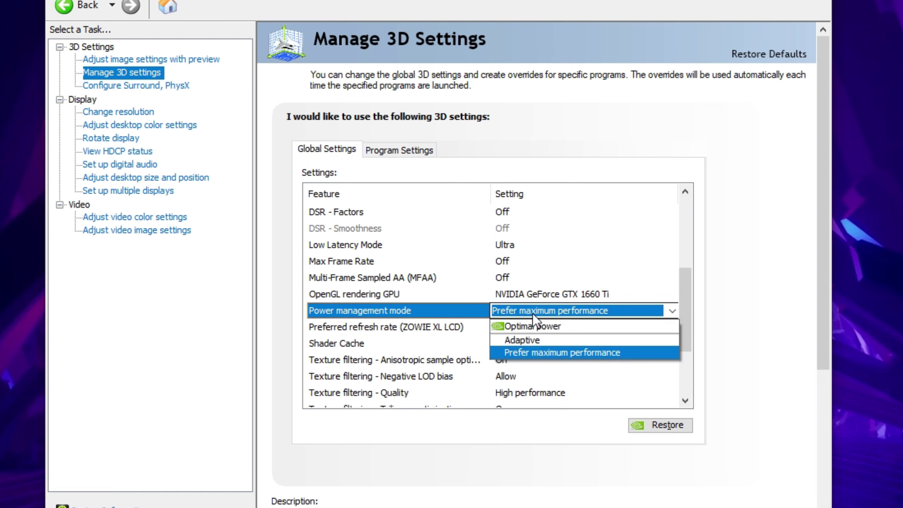
pyautogui.click(444, 310)
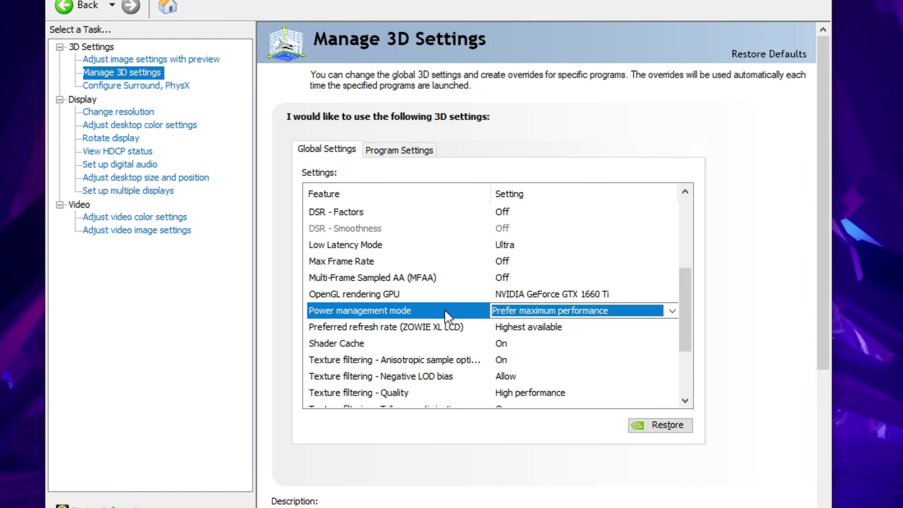
pyautogui.scroll(1, 445, 309)
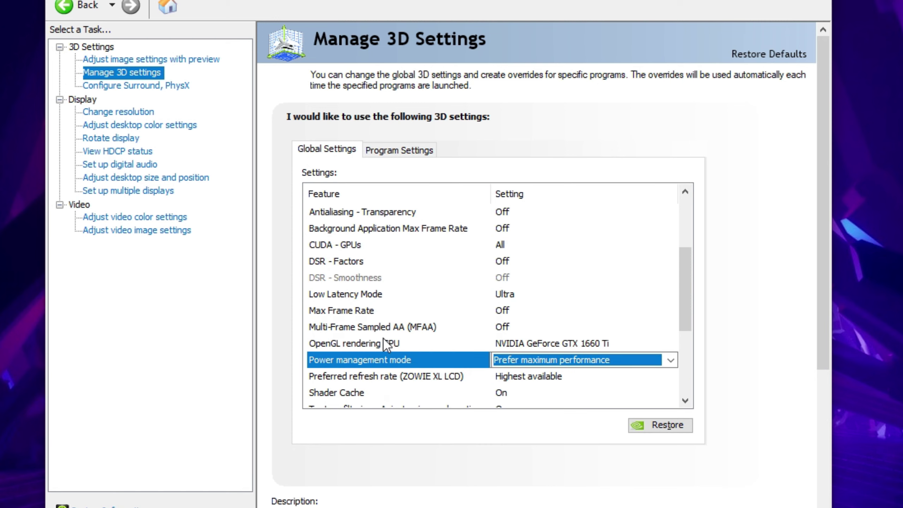
pyautogui.click(525, 345)
pyautogui.click(526, 344)
pyautogui.click(529, 347)
# Check GeForce Experience for driver updates, confirming Game Ready Driver 466.11 is current.
pyautogui.scroll(3, 387, 311)
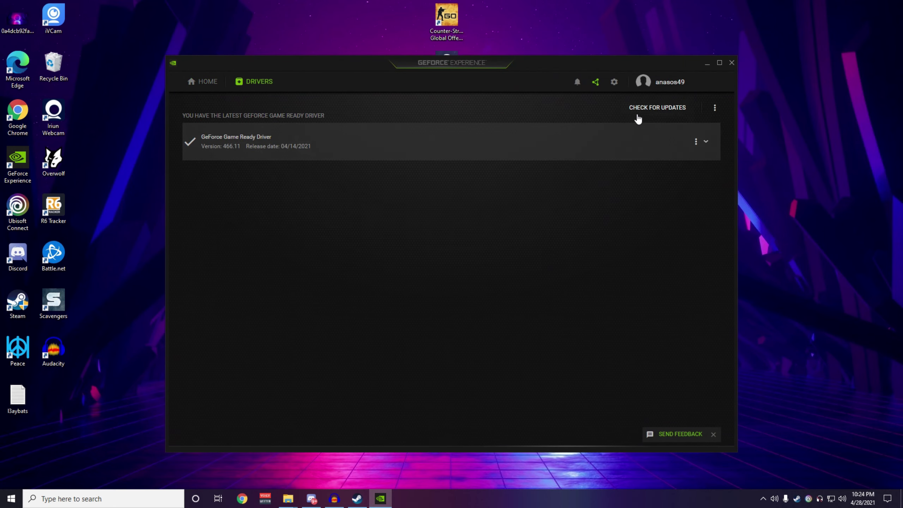
pyautogui.click(638, 113)
pyautogui.moveTo(263, 62); pyautogui.dragTo(283, 66)
# Search 'upda' from the Start menu and open the Windows Update settings page.
pyautogui.press('super')
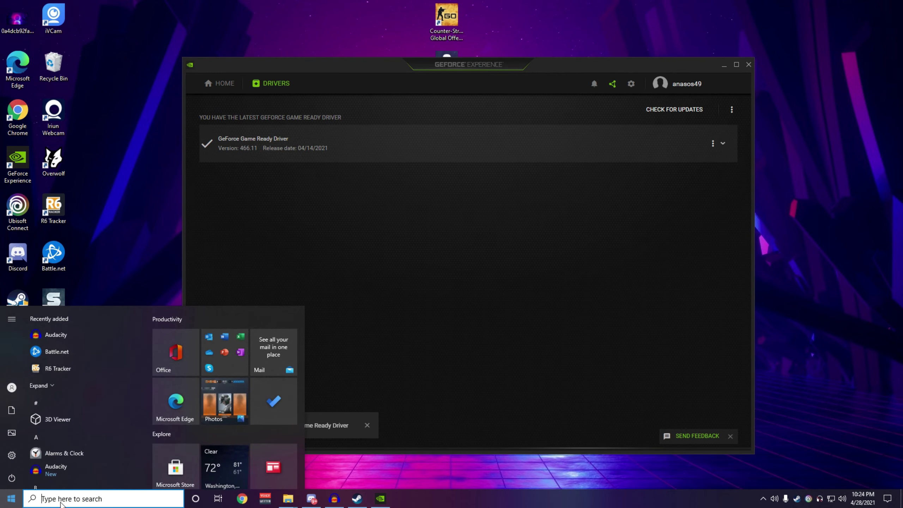
pyautogui.write('upda')
pyautogui.click(131, 313)
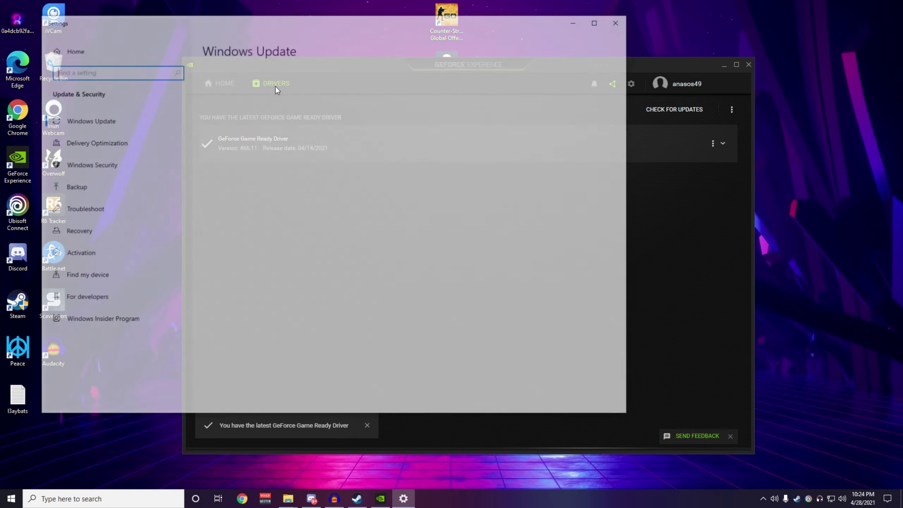